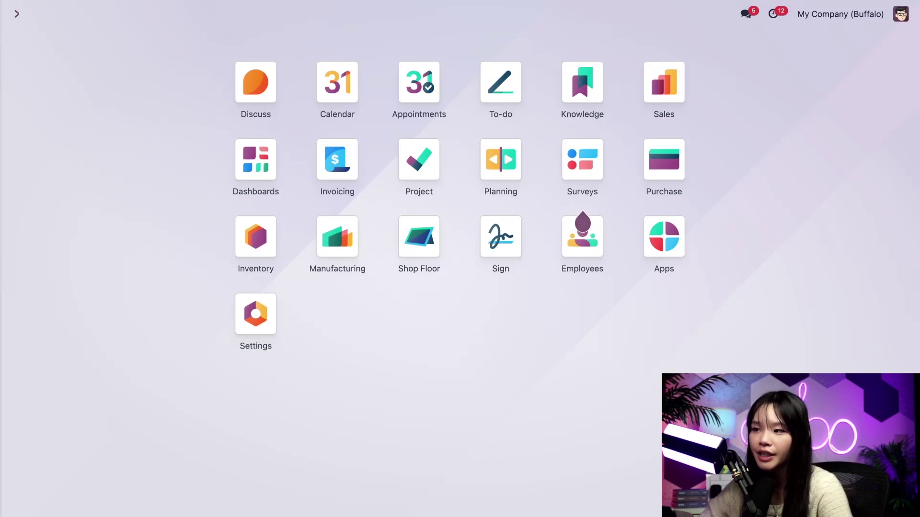
Step: Show the Stealthy Wood Mug's on-hand stock by location
click(255, 237)
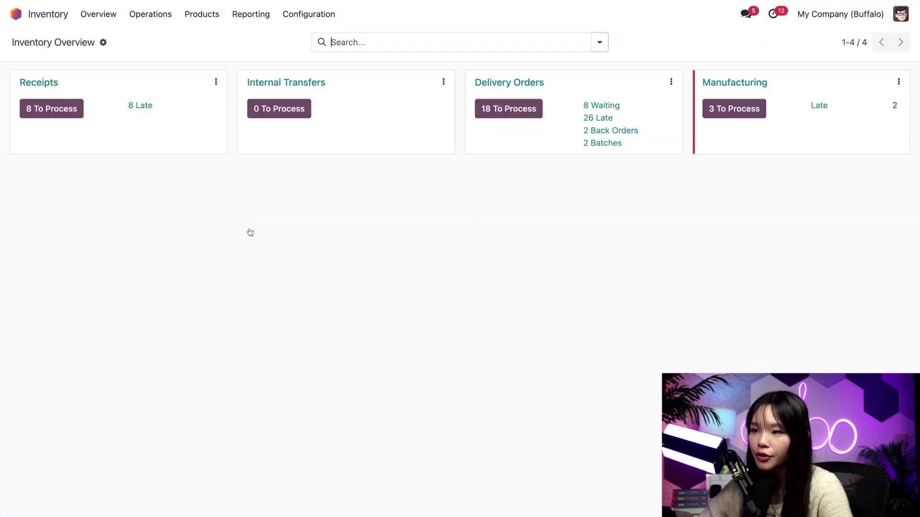
click(195, 24)
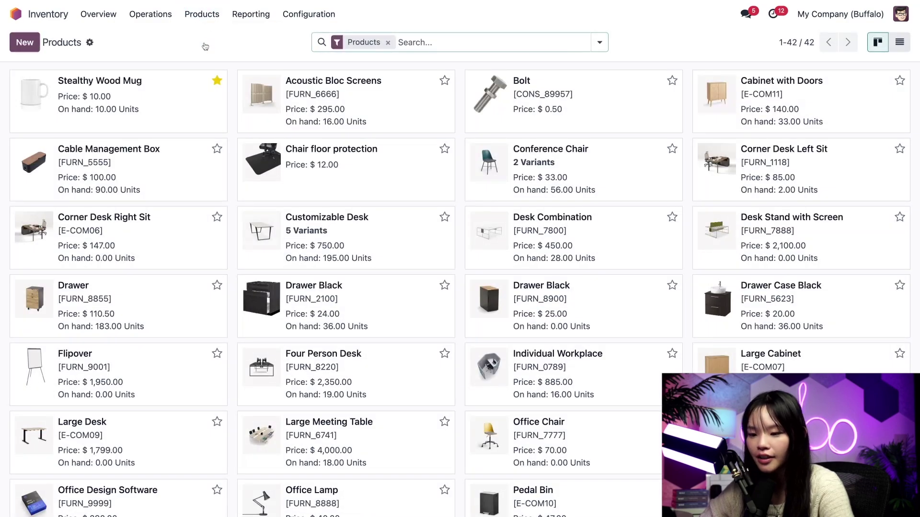
click(173, 99)
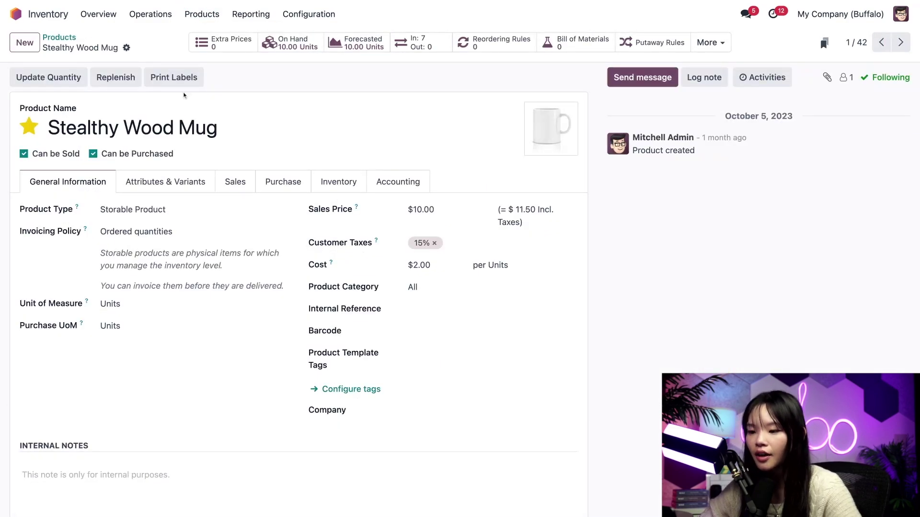
click(292, 44)
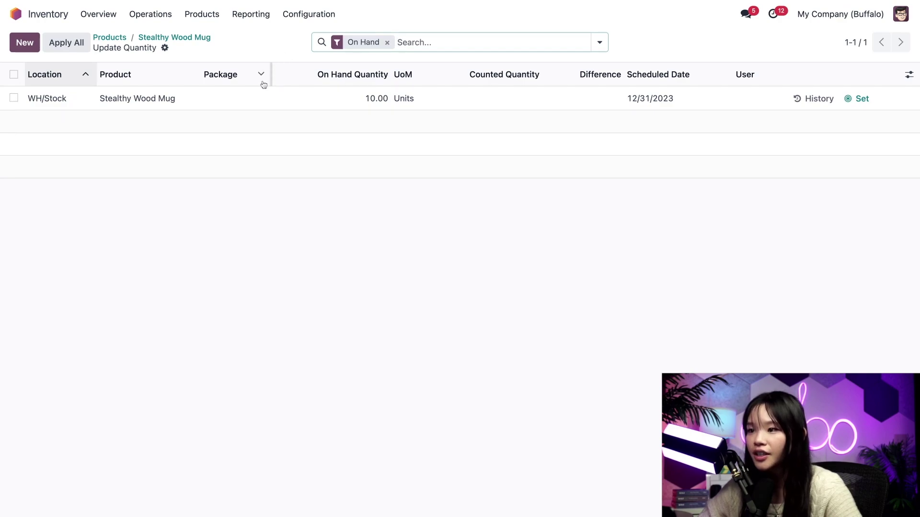
Step: Set the mug's counted quantity at WH/Stock to 15 and apply the adjustment
click(22, 44)
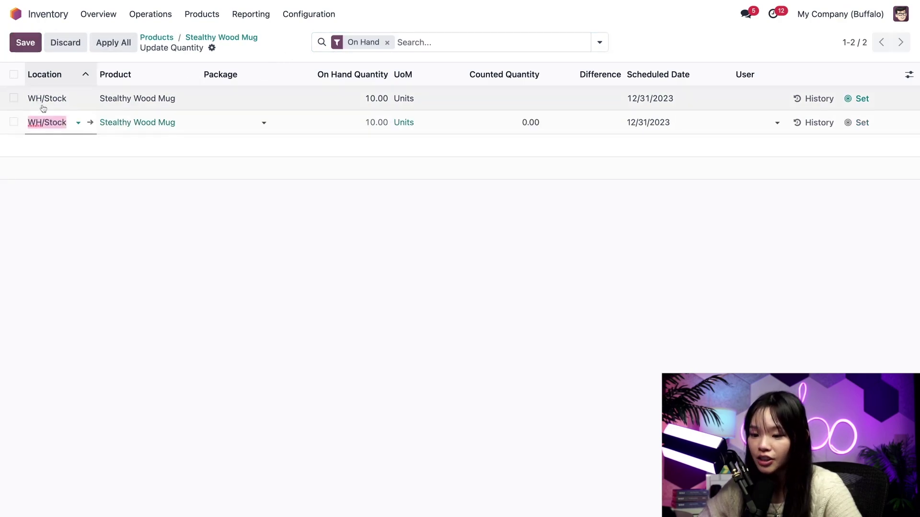
click(105, 232)
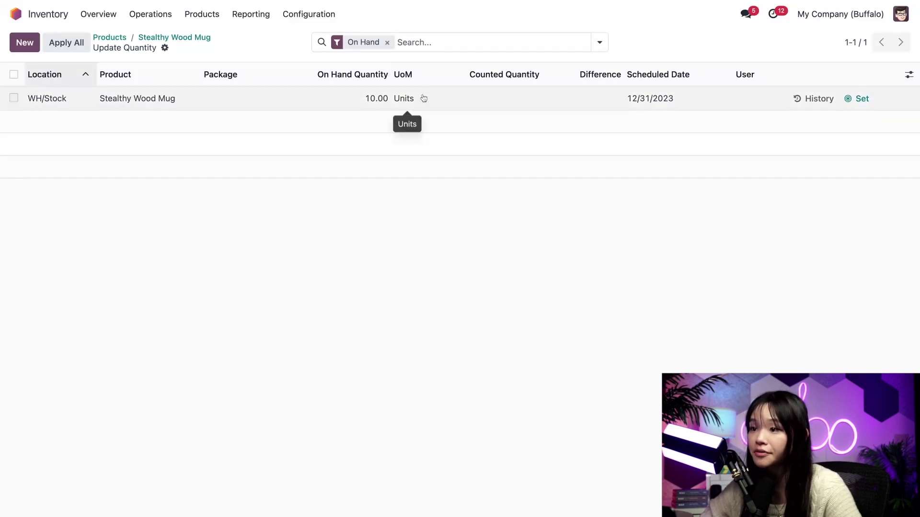
click(499, 101)
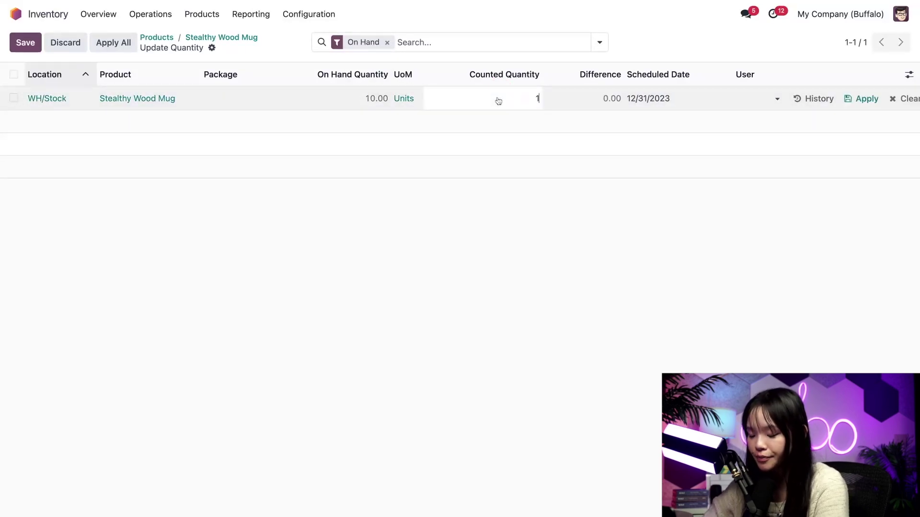
text(15)
click(865, 101)
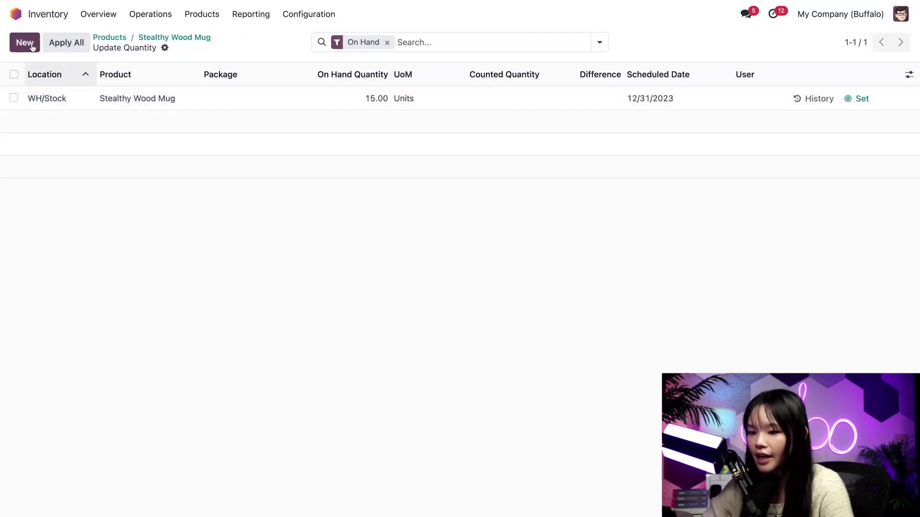
click(62, 41)
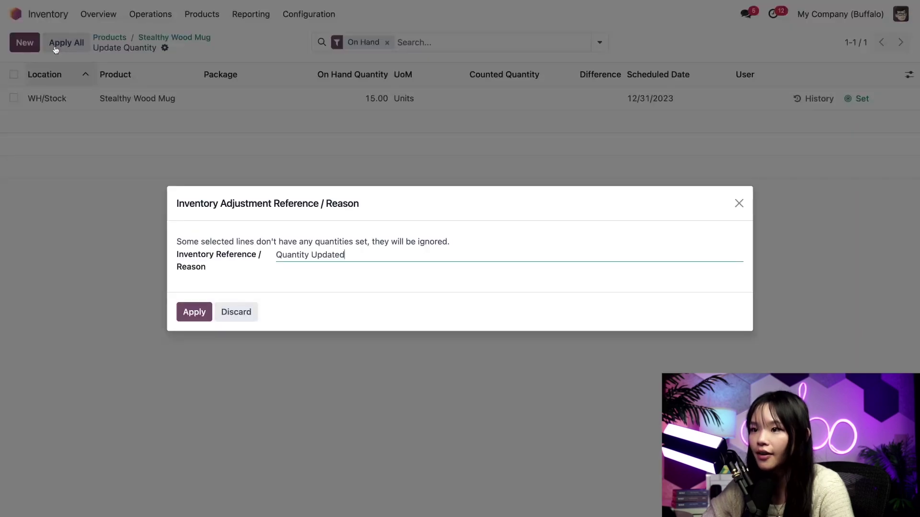
click(204, 311)
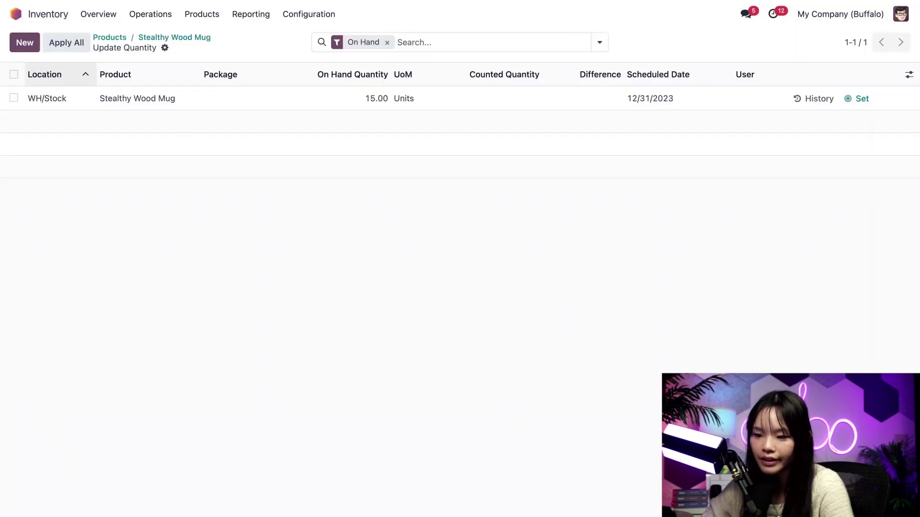
Step: Review the Stealthy Wood Mug's moves history showing the done 5-unit adjustment
click(195, 40)
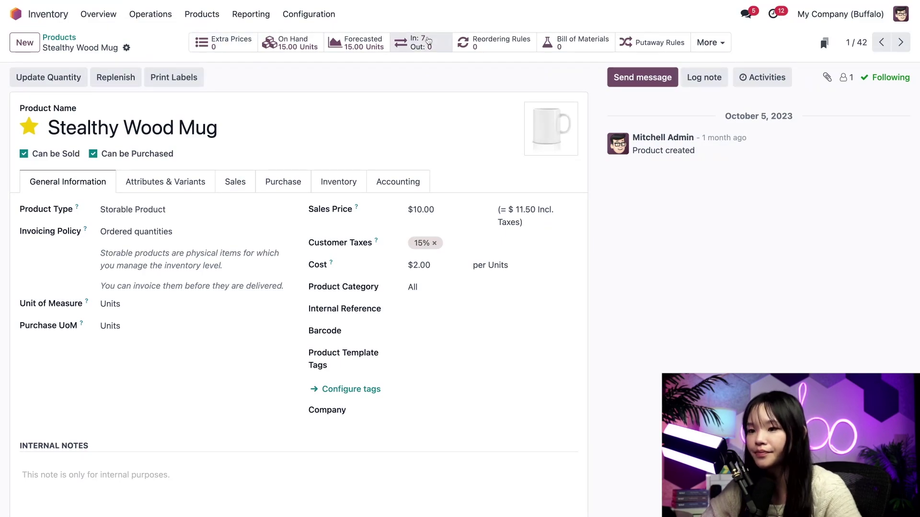
click(428, 41)
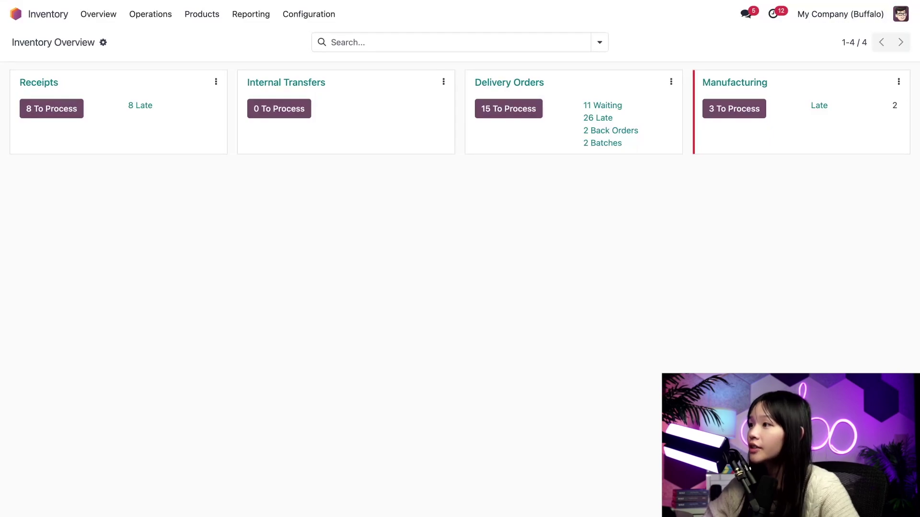
Step: Show the Inventory Settings page with the 31 December annual inventory day
click(308, 14)
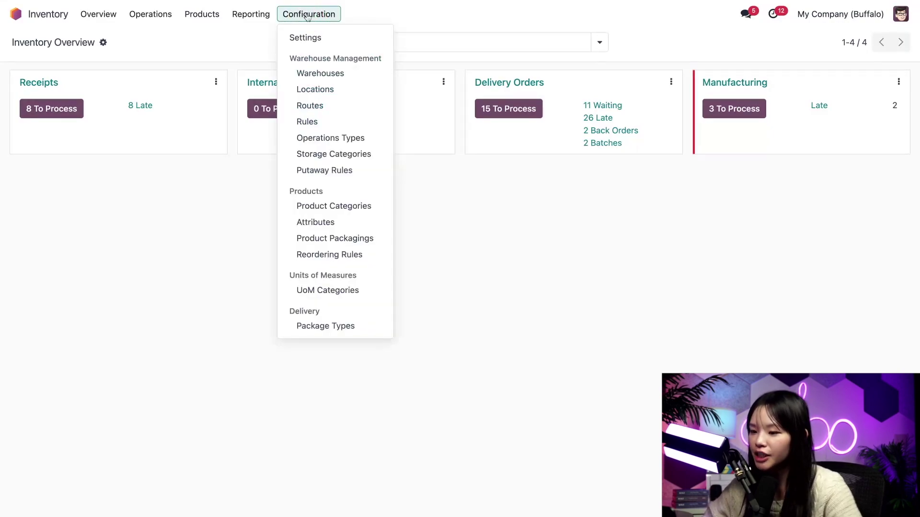
click(306, 39)
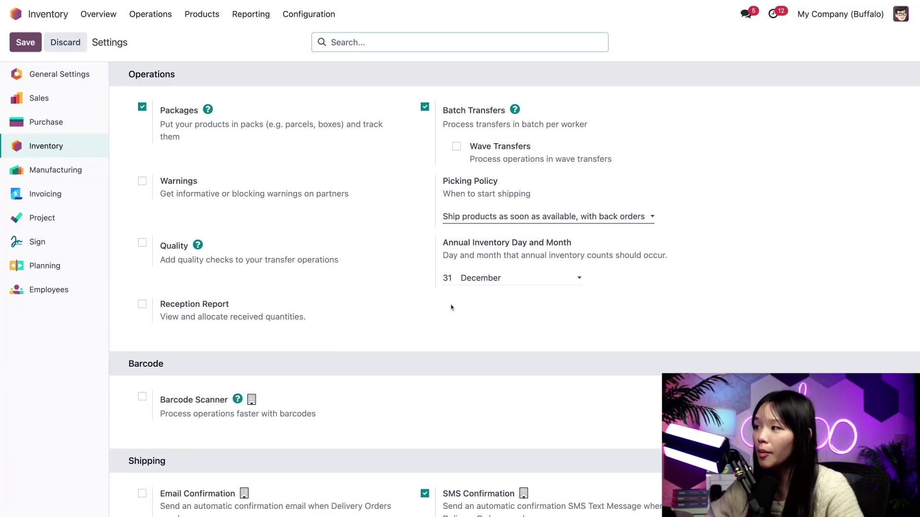
Step: In Physical Inventory, count 45 for the Customizable Desk (DESK0005) and apply it
click(156, 21)
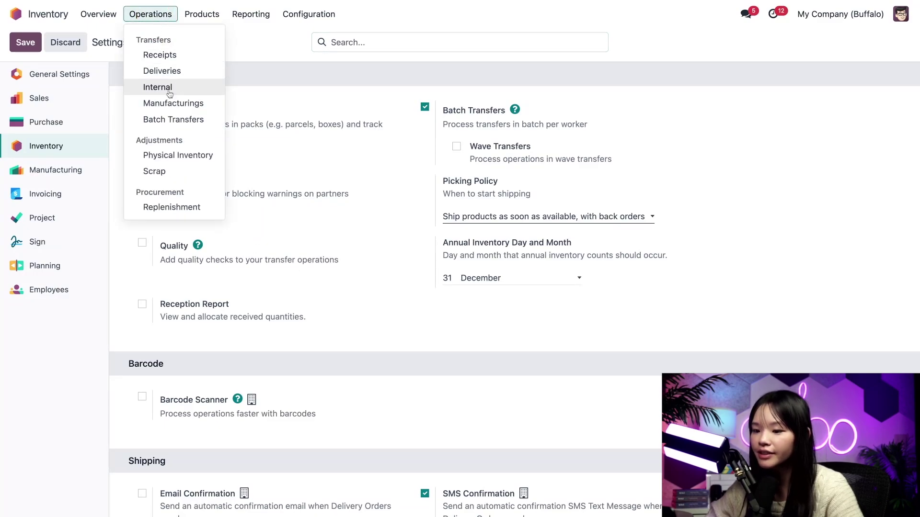
click(169, 154)
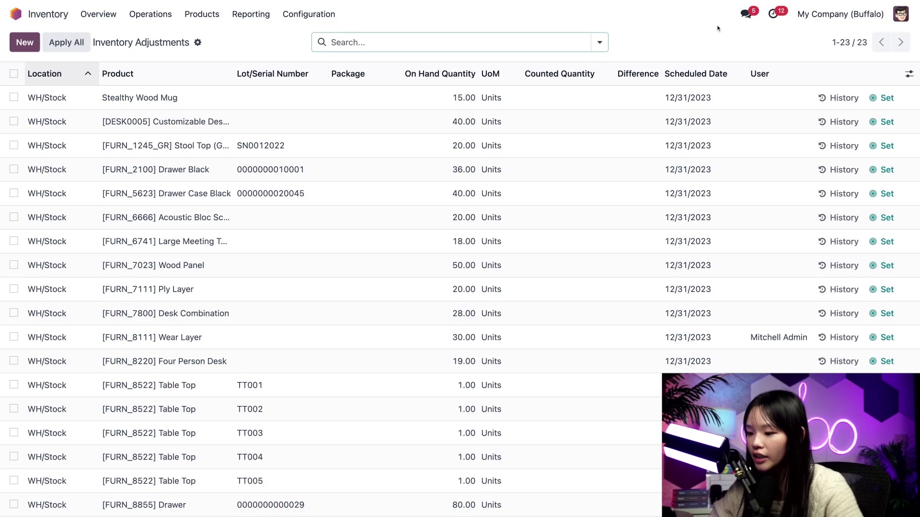
click(546, 128)
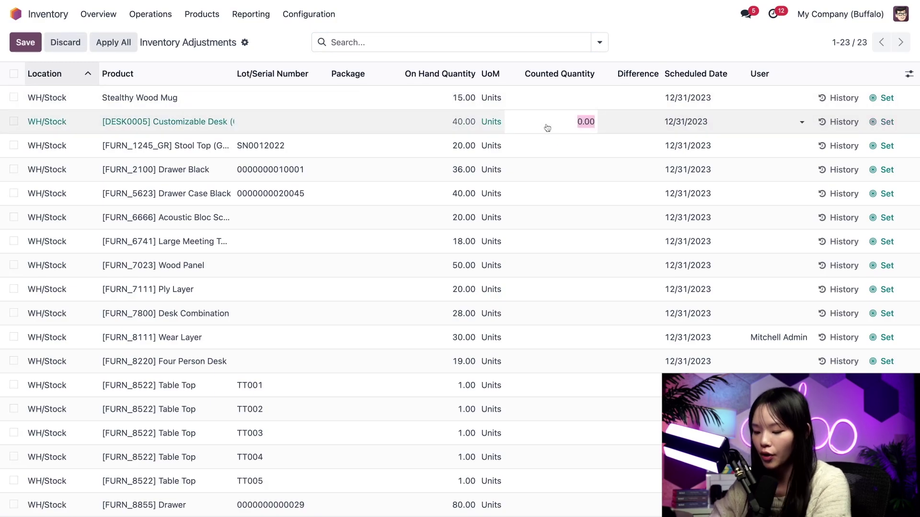
text(45)
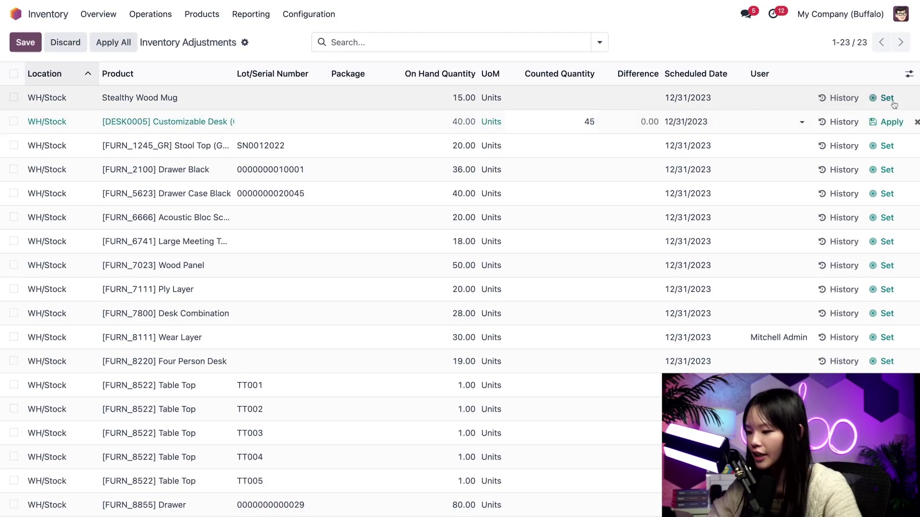
click(882, 124)
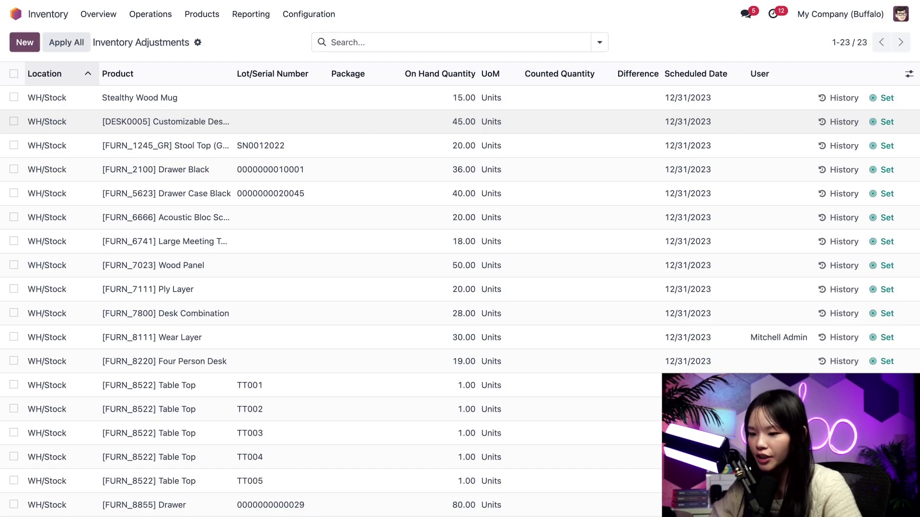
Step: Set the counts of Stool Top (Grey), Drawer Black and Drawer Case Black to zero
click(13, 146)
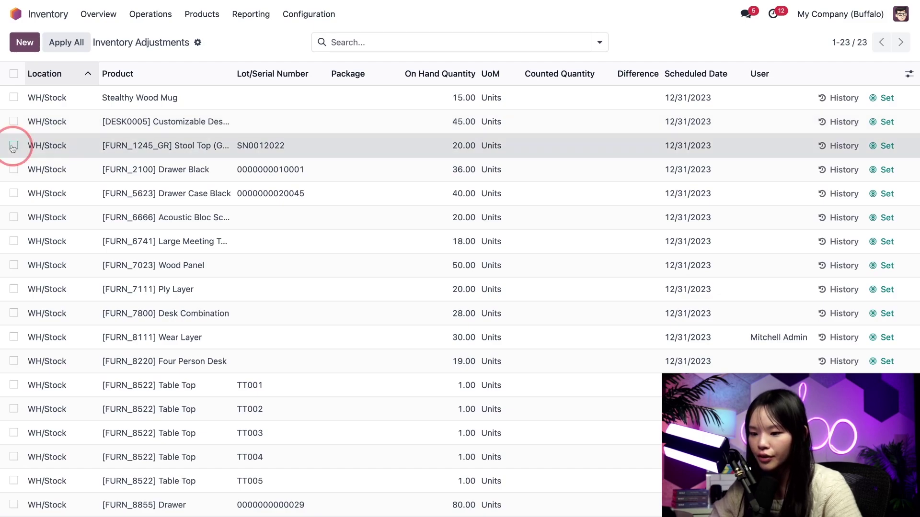
click(14, 170)
click(14, 194)
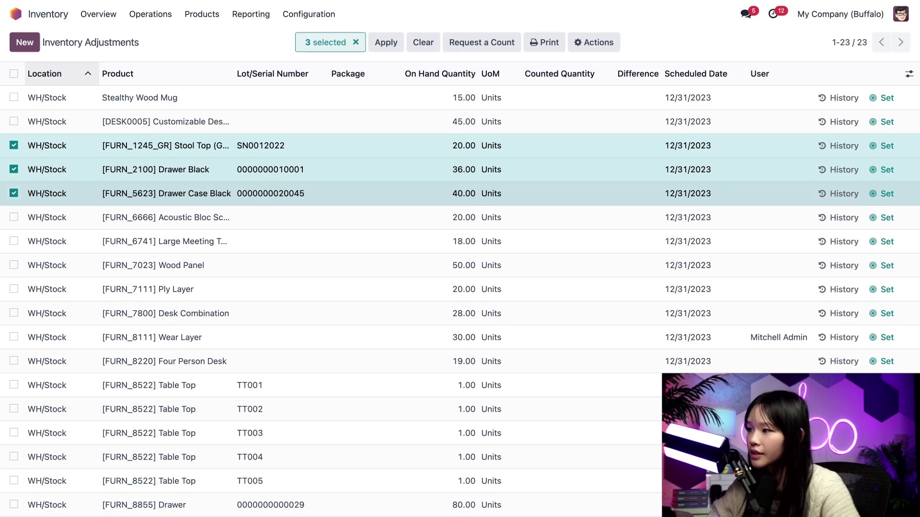
click(606, 42)
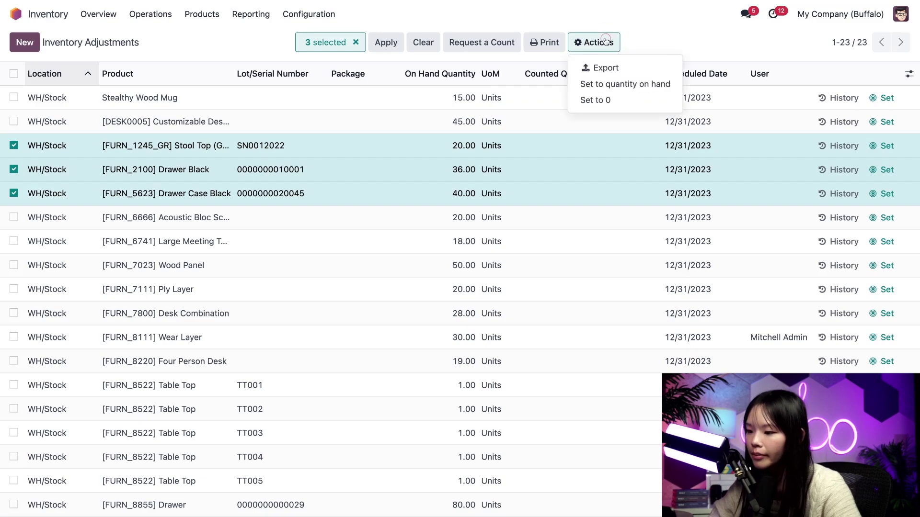
click(609, 101)
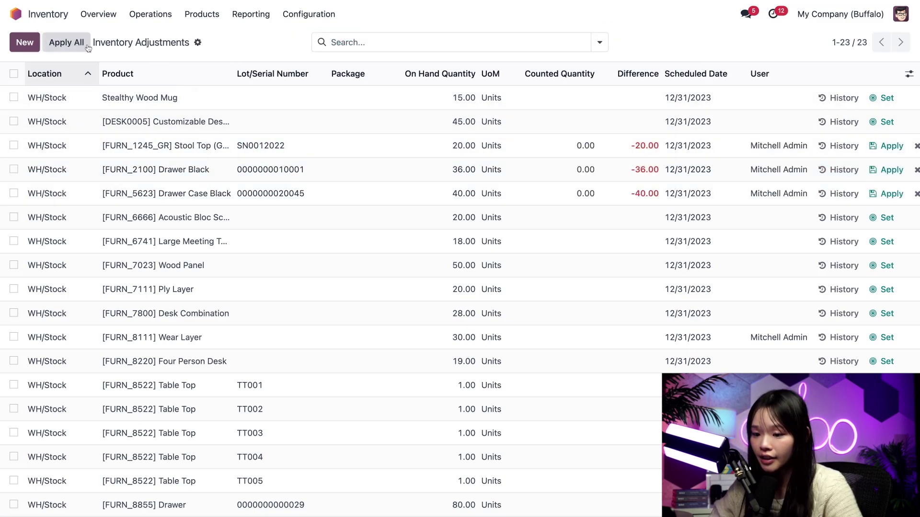
Step: Apply the zero counts with the reason 'Inventory Cleaning'
click(66, 42)
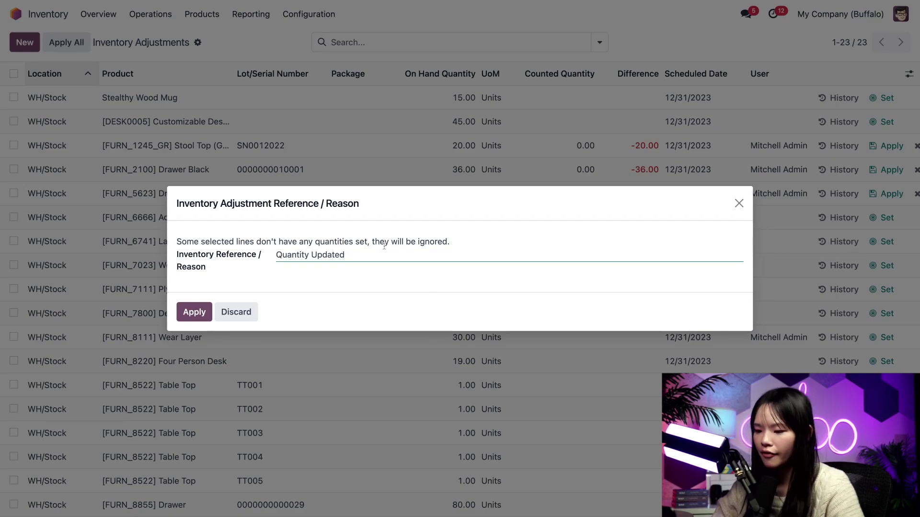
triple_click(370, 253)
key(BackSpace)
text(Inventory Cleaning)
click(187, 323)
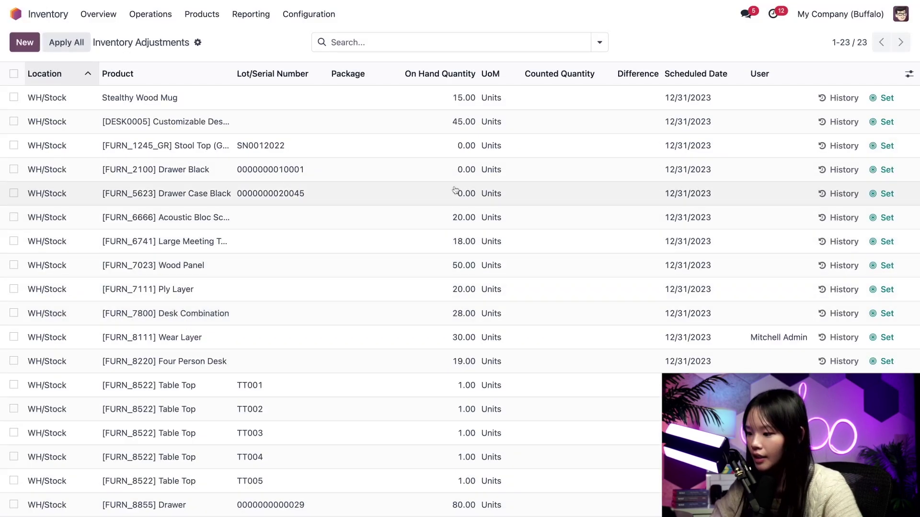
Step: Check Stool Top (Grey) history, apply Wood Panel's count of 50, then review its history
click(841, 146)
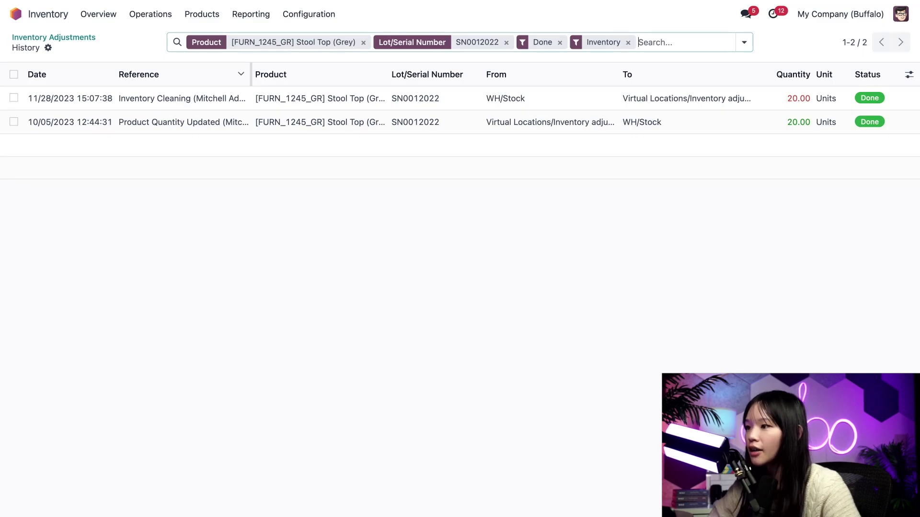
click(88, 38)
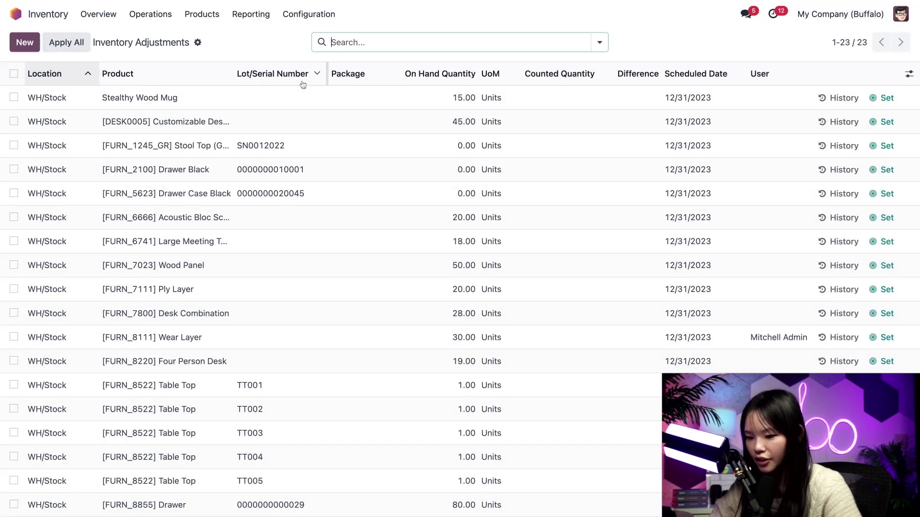
click(886, 265)
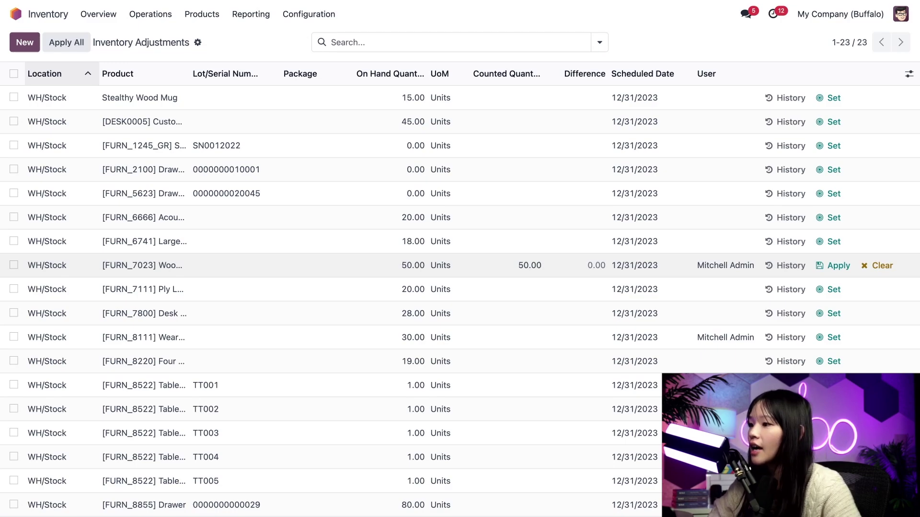
click(831, 267)
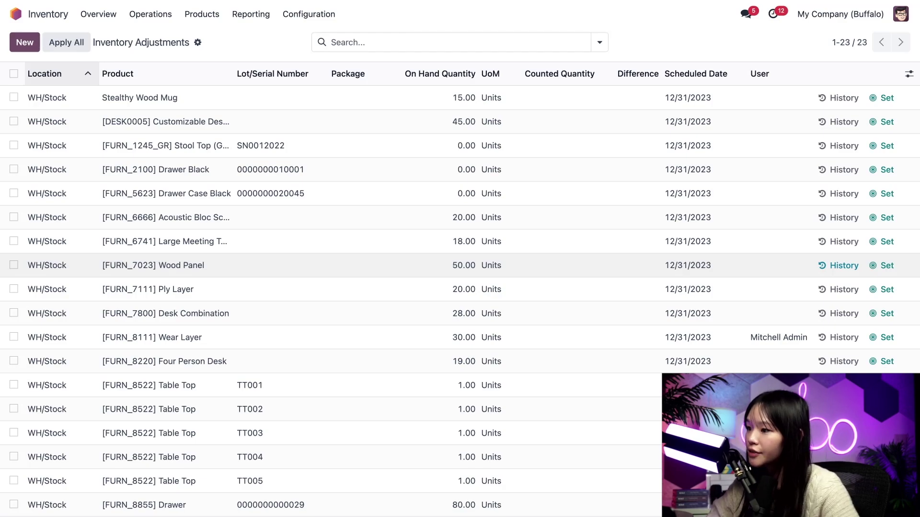
click(839, 265)
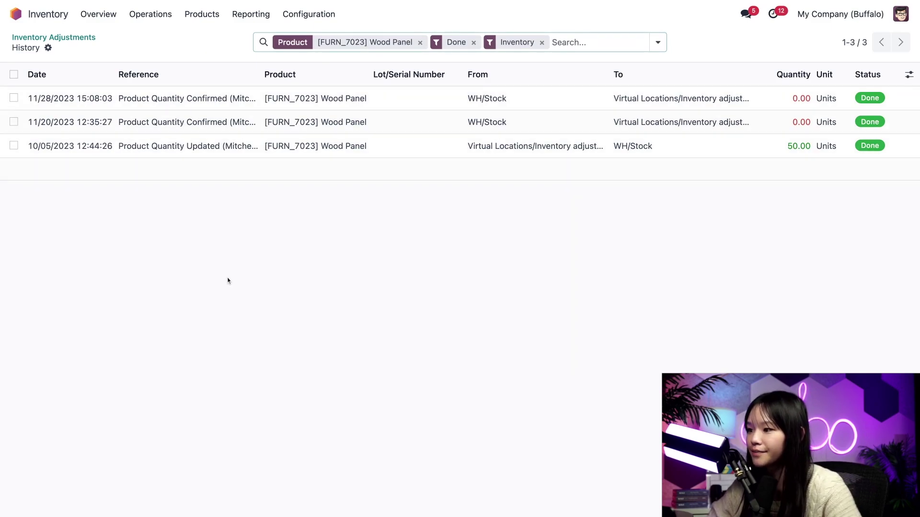
click(81, 38)
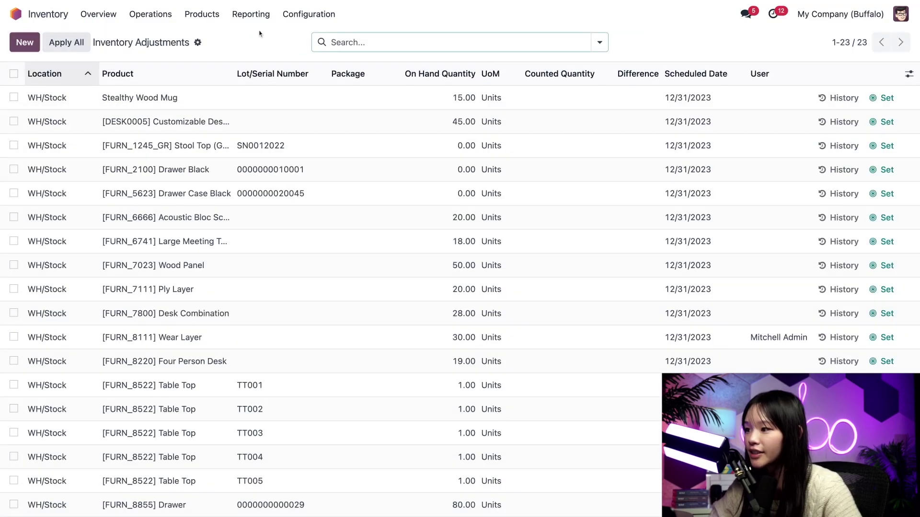
click(600, 43)
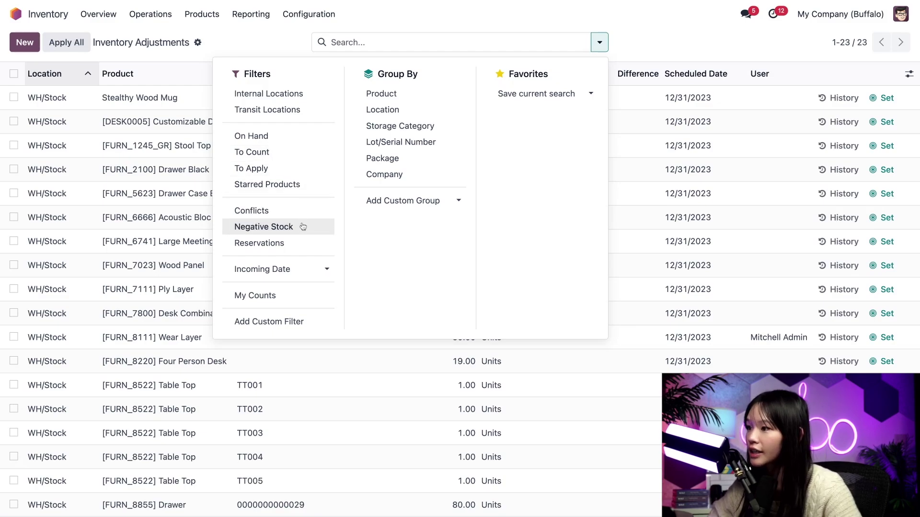
click(29, 42)
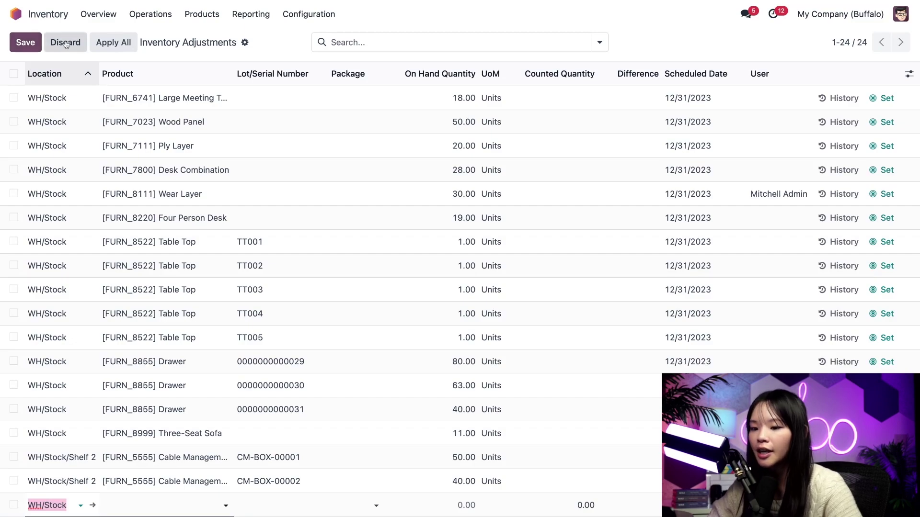
click(66, 43)
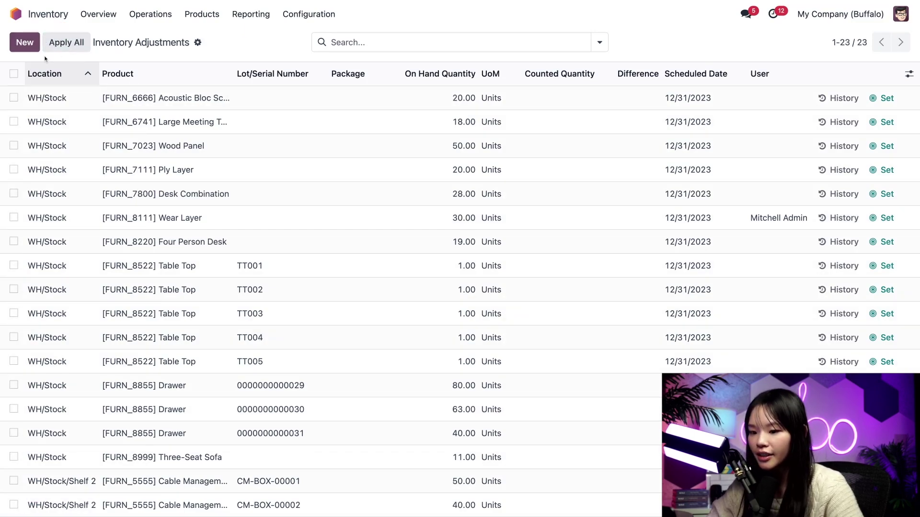
click(14, 75)
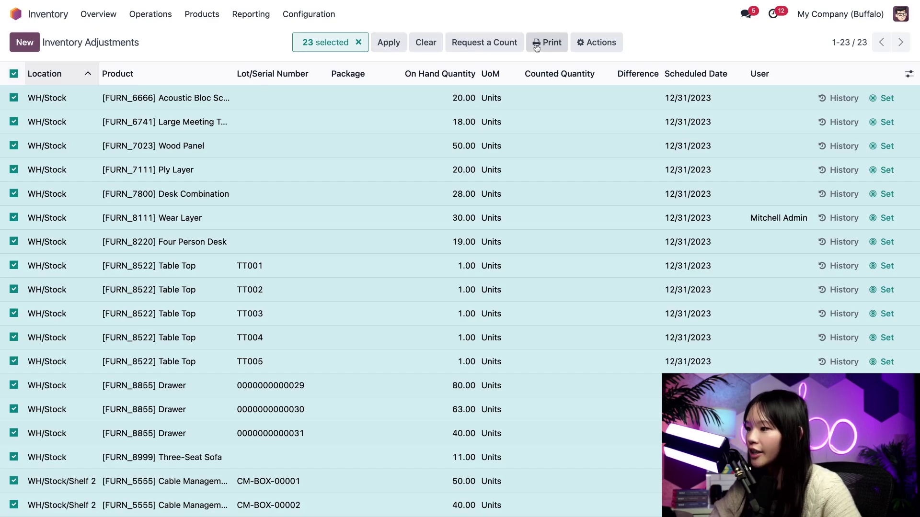
click(500, 47)
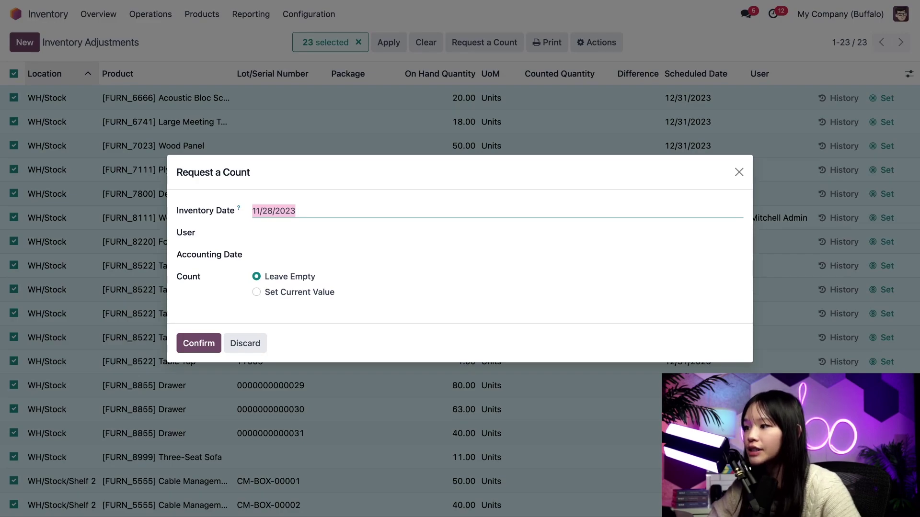
click(247, 345)
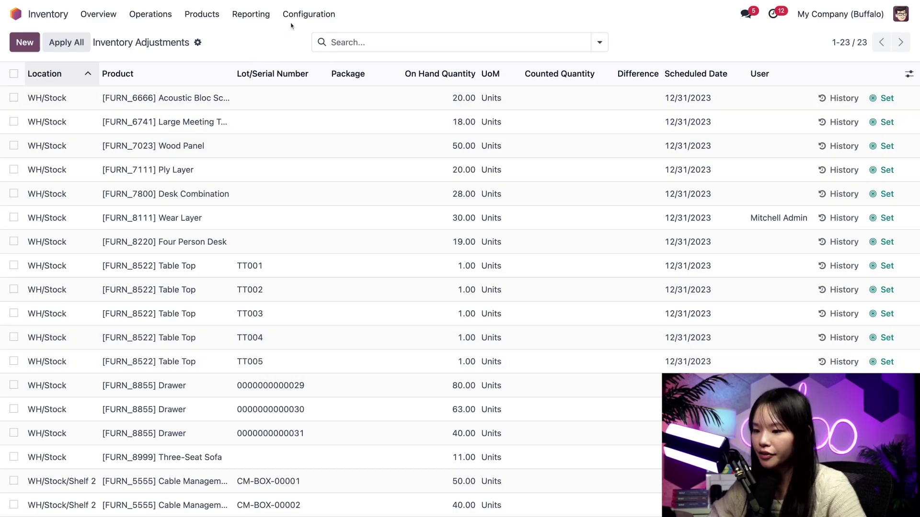
Step: Give the WH/Stock location a 30-day inventory frequency, next count 12/28/2023
click(298, 21)
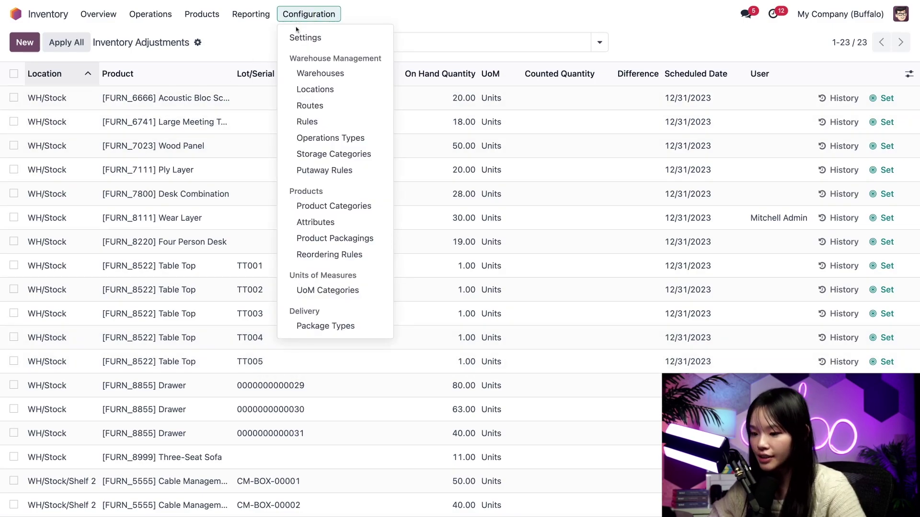
click(317, 92)
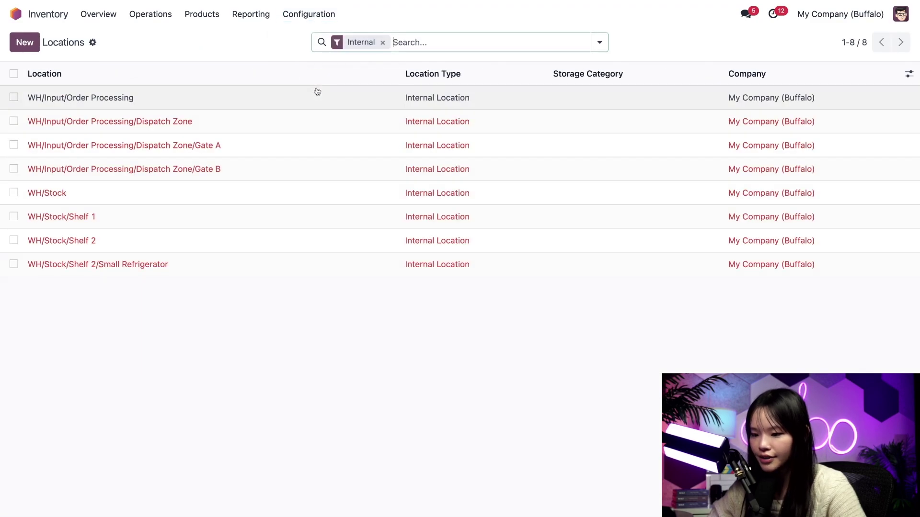
click(68, 191)
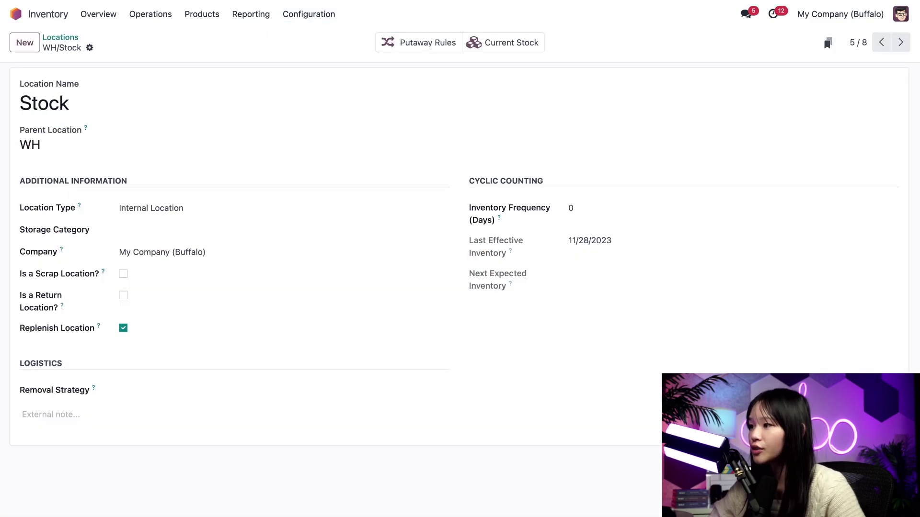
click(590, 207)
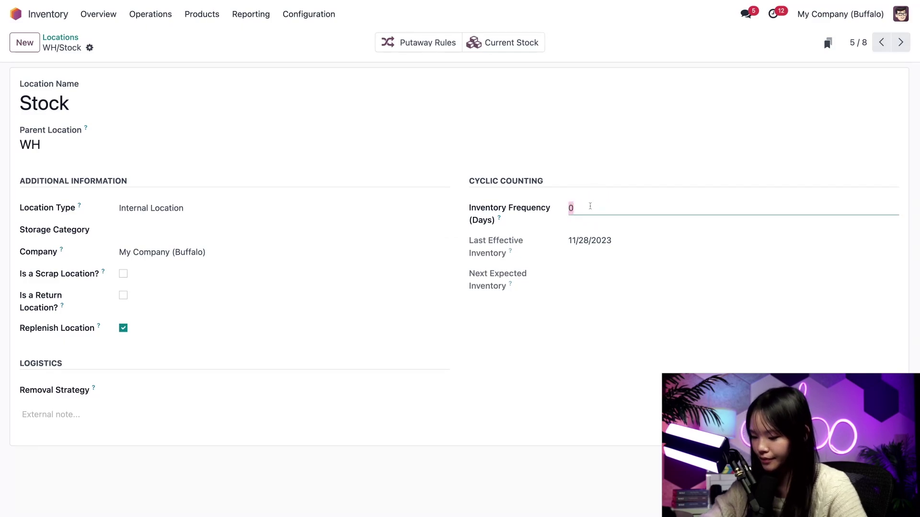
text(30)
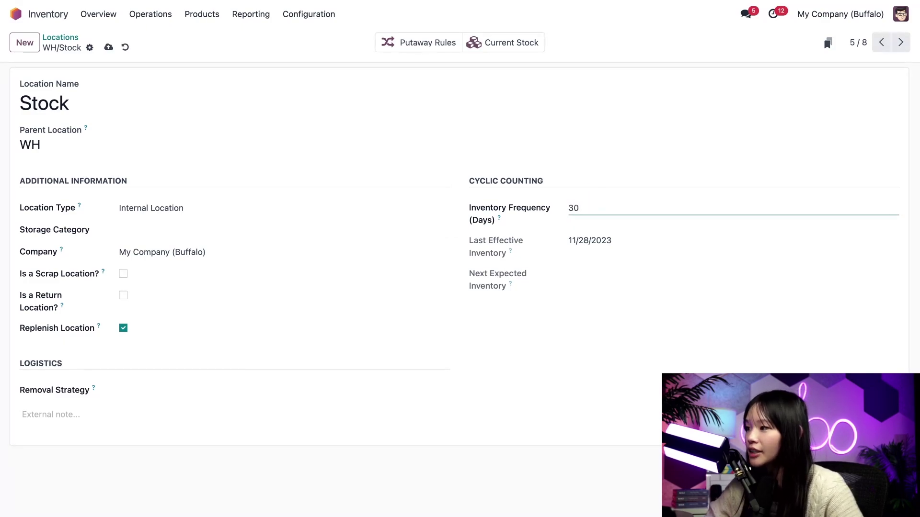
click(153, 15)
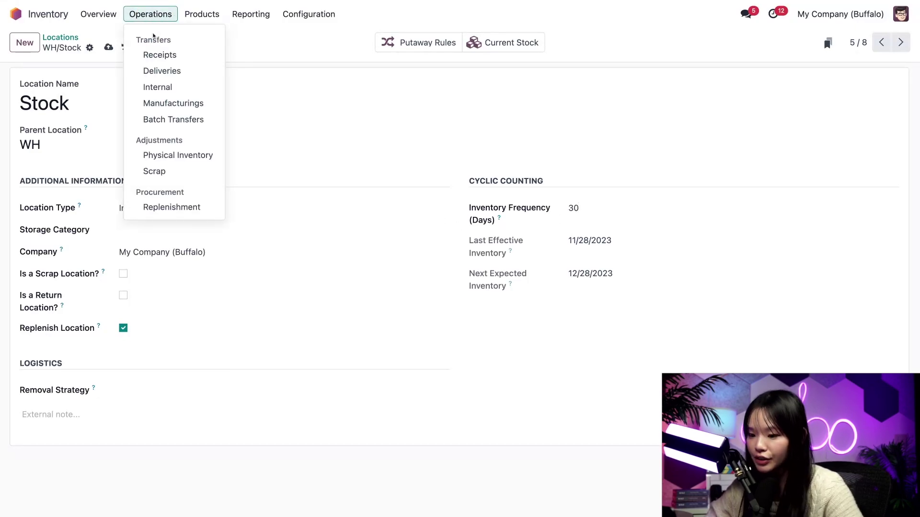
Step: Count 25 Acoustic Bloc Screens (FURN_6666) at WH/Stock and apply the count
click(170, 155)
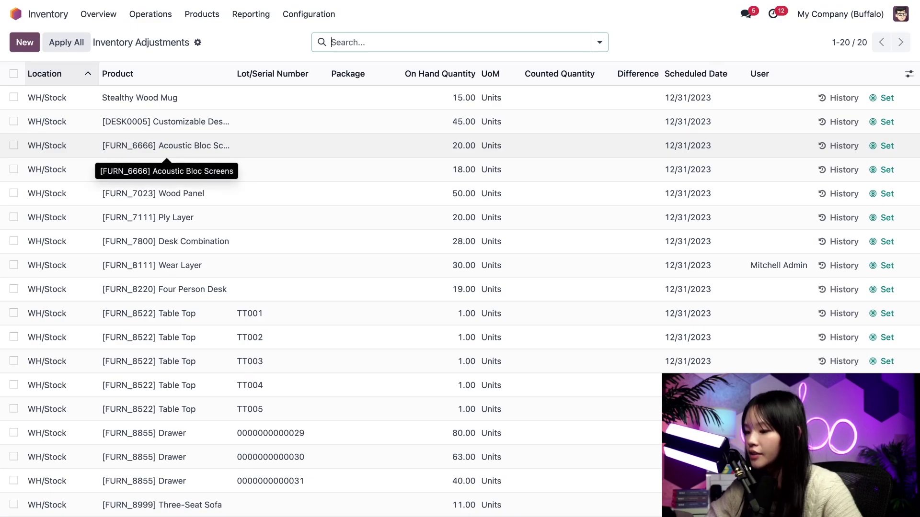
click(555, 156)
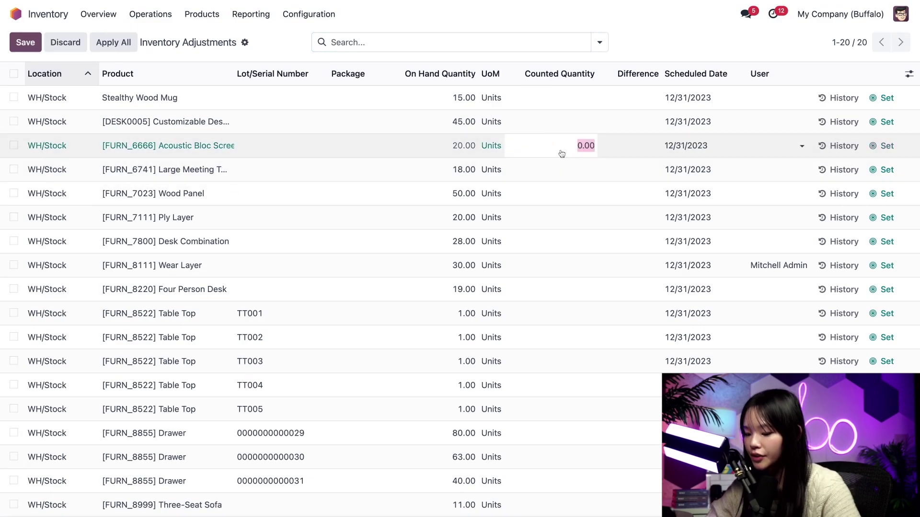
text(25)
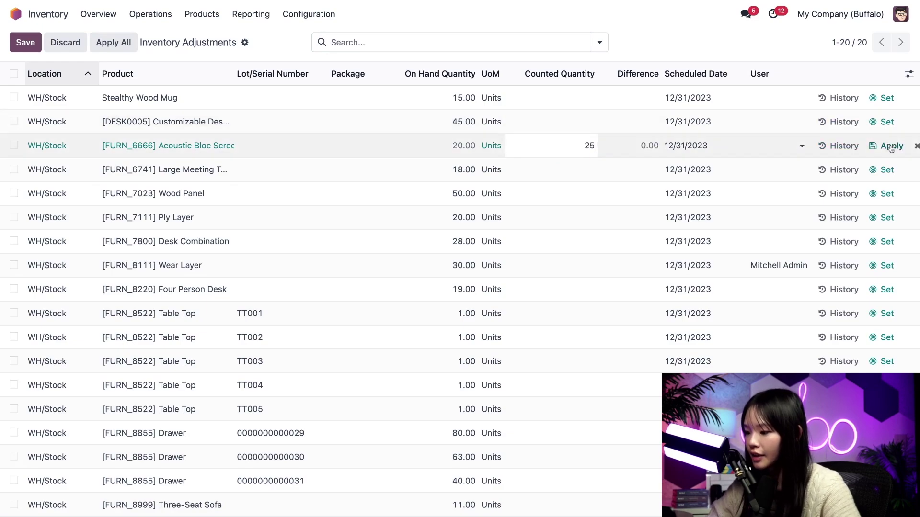
click(891, 145)
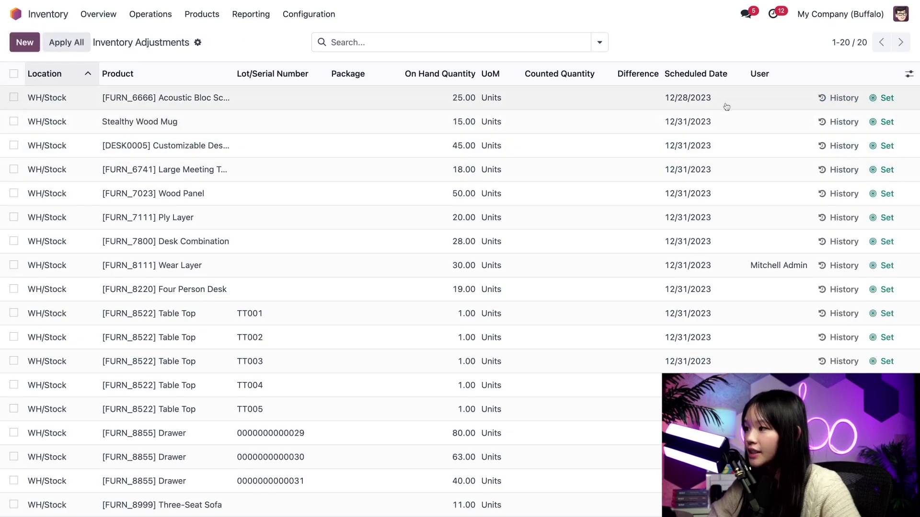